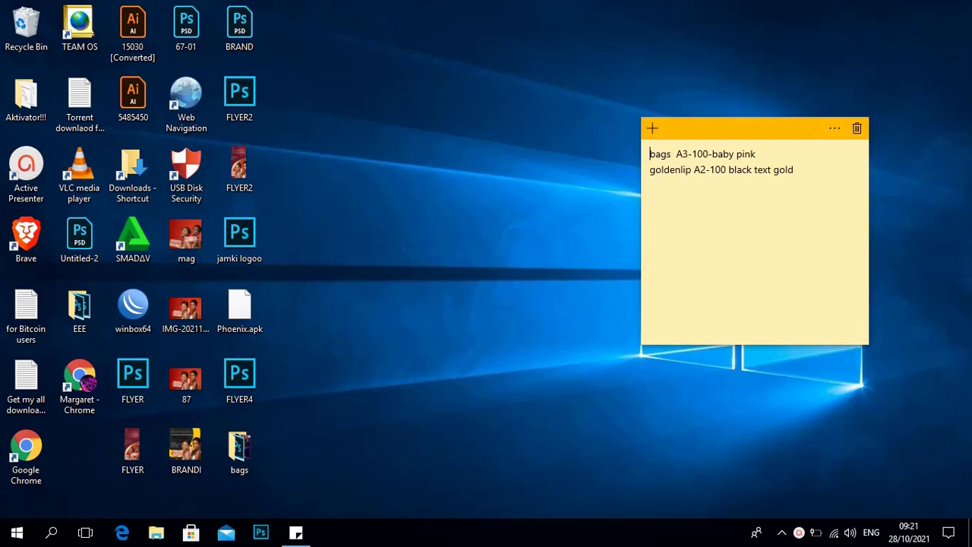
# Launch Google Chrome with the All Rounded profile
pyautogui.click(45, 458)
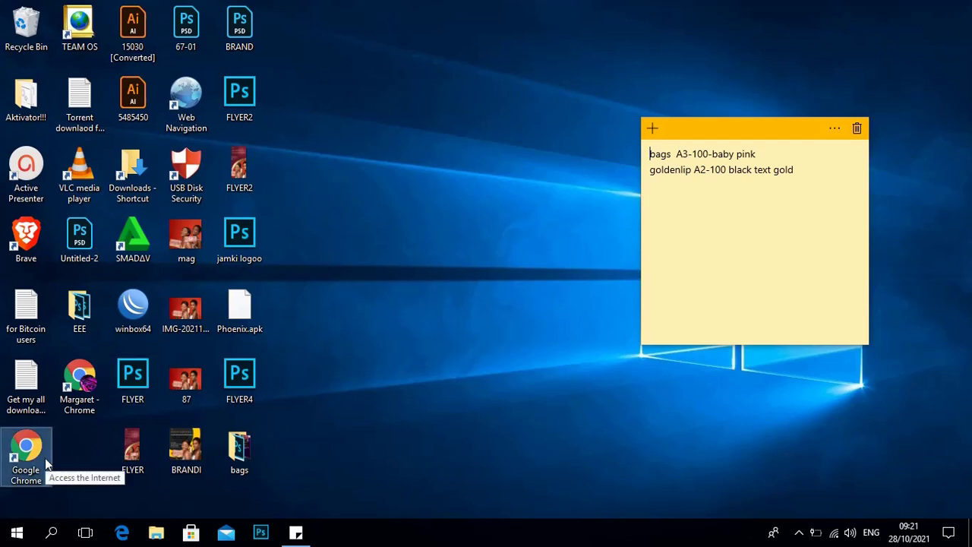
pyautogui.doubleClick(36, 449)
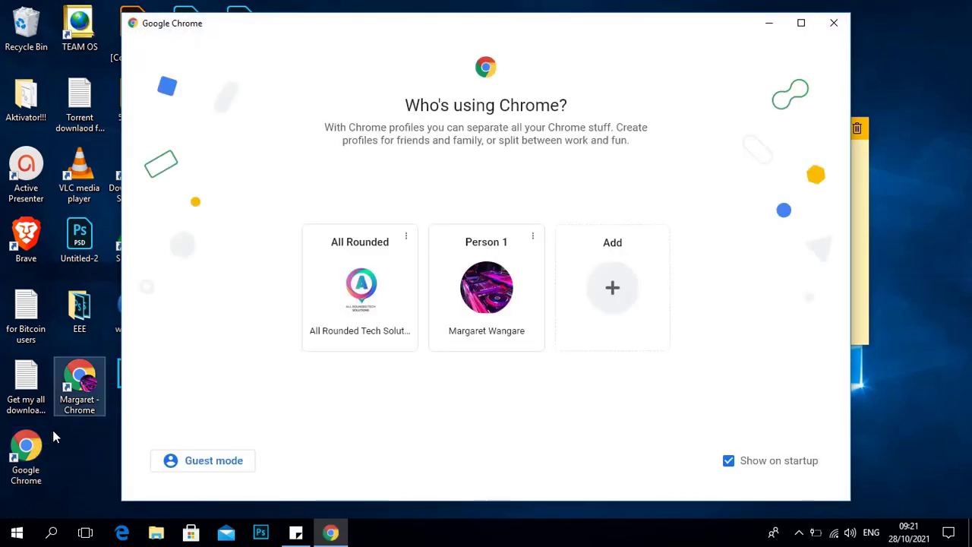
pyautogui.click(376, 308)
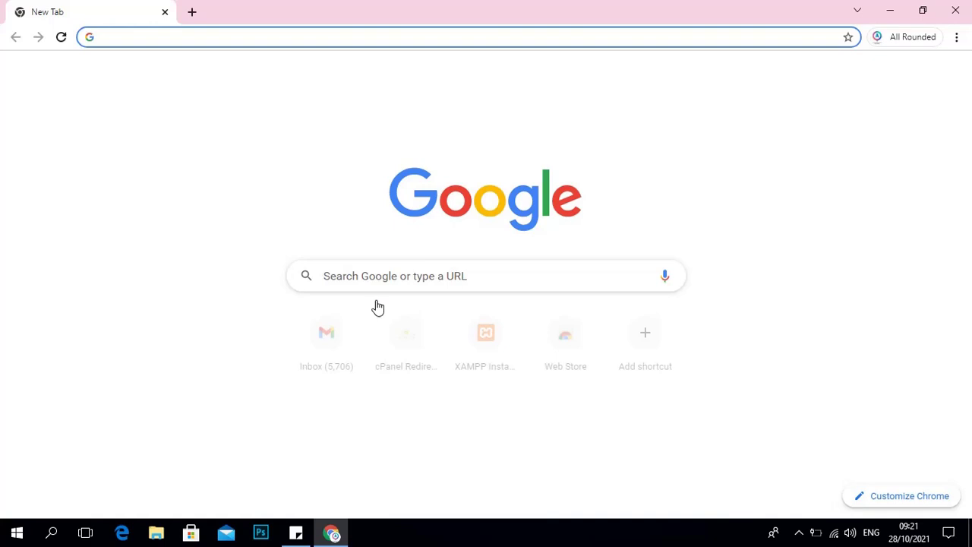
# Go to apachefriends.org and start downloading XAMPP for Windows
pyautogui.click(262, 35)
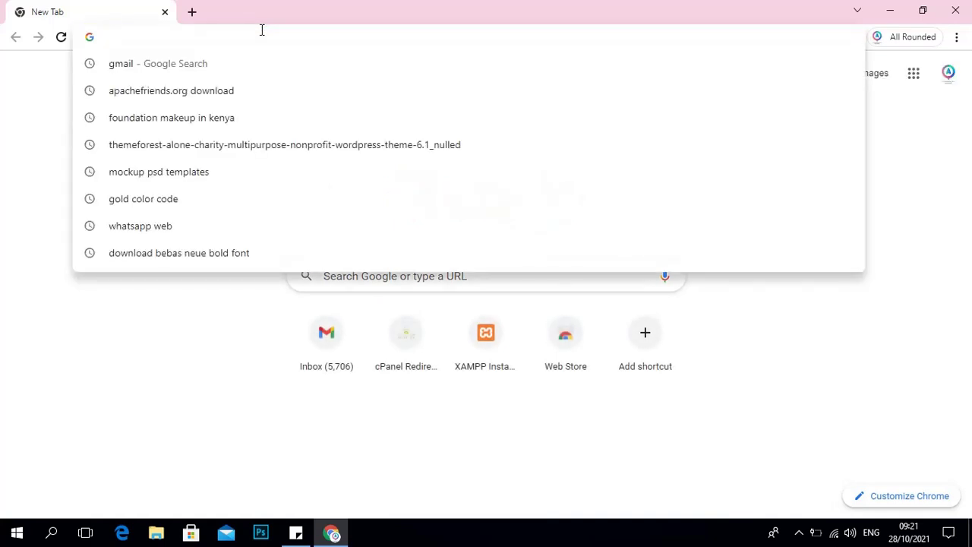
pyautogui.write('apachefriends.org')
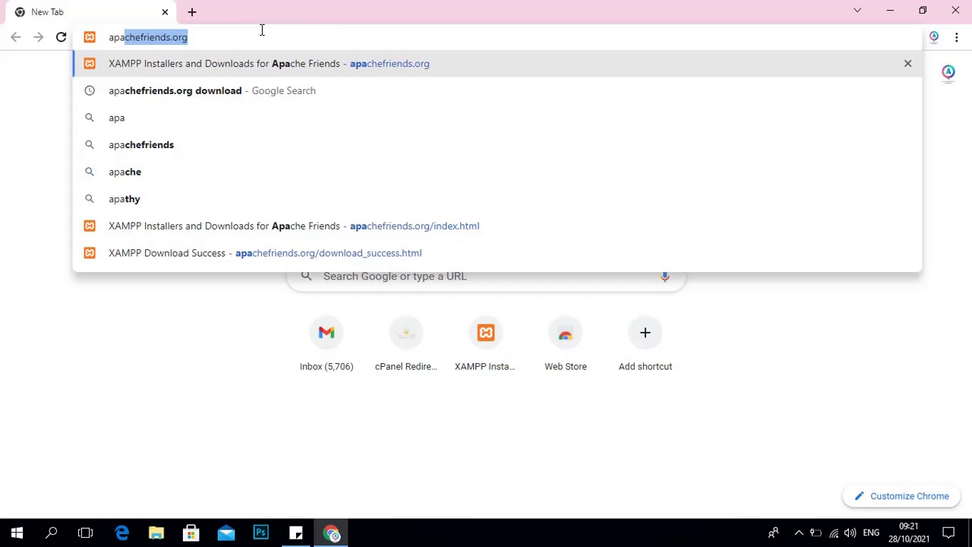
pyautogui.press('Return')
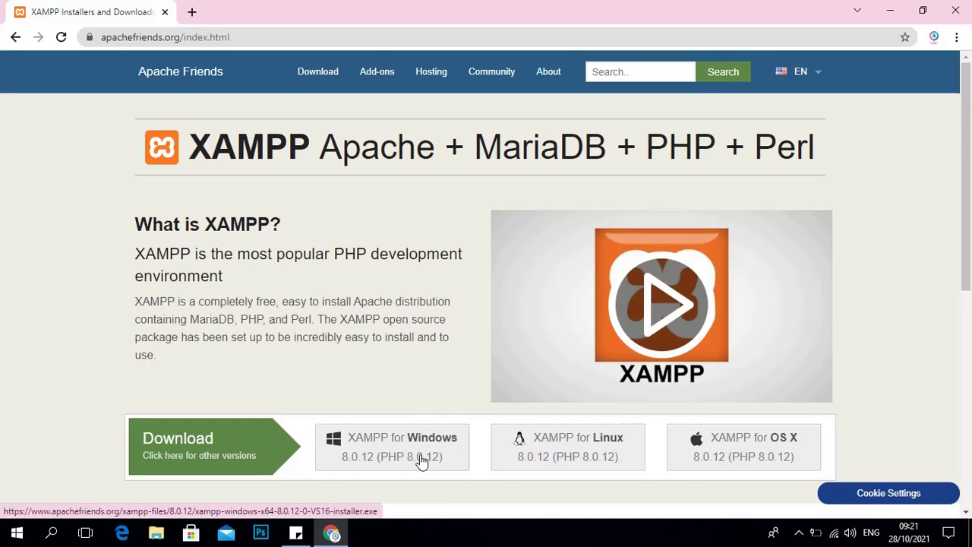
pyautogui.click(405, 457)
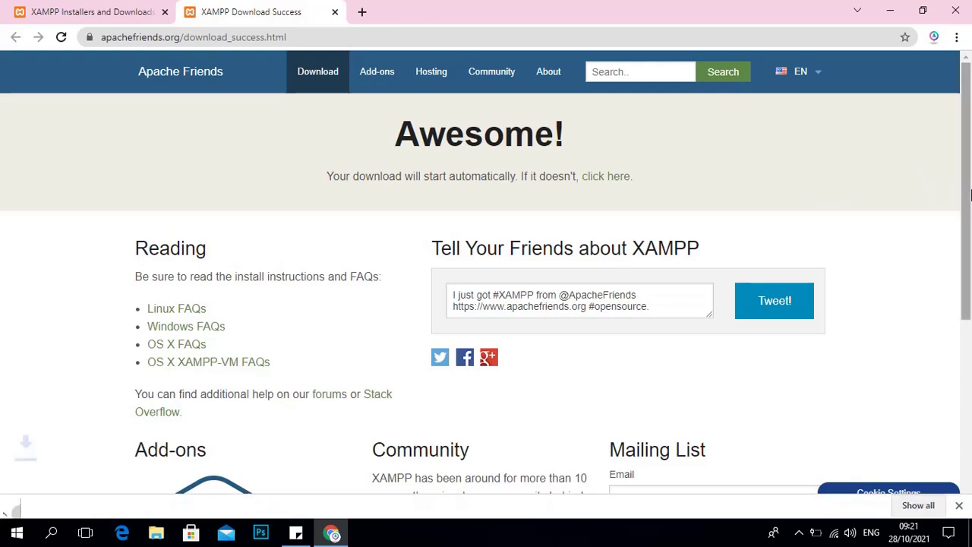
pyautogui.moveTo(966, 197); pyautogui.dragTo(966, 215)
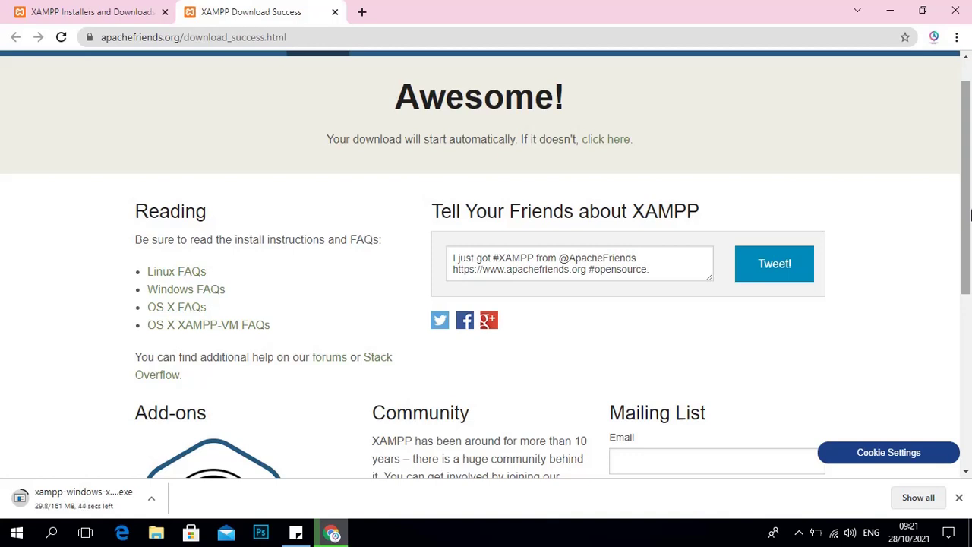
# Copy the XAMPP installer from the Downloads folder in File Explorer
pyautogui.click(156, 534)
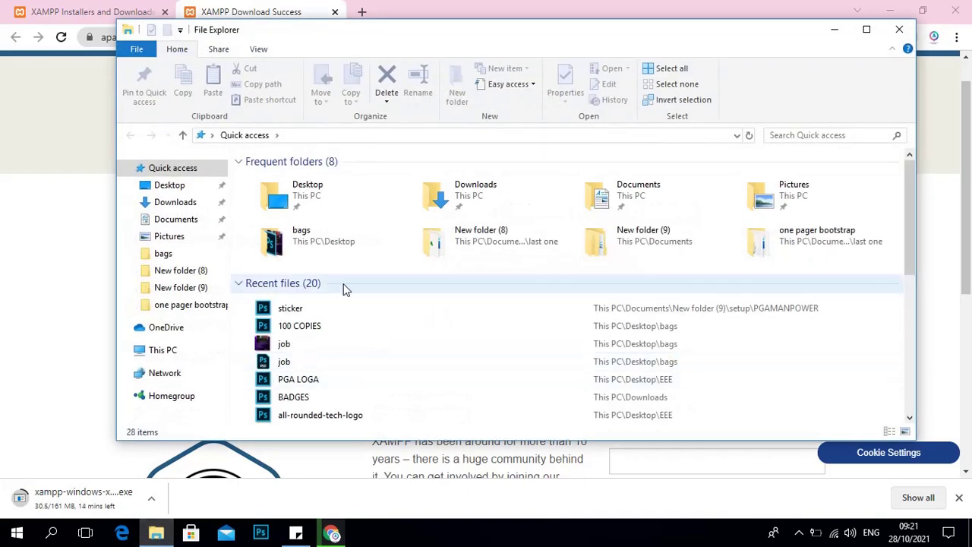
pyautogui.click(175, 202)
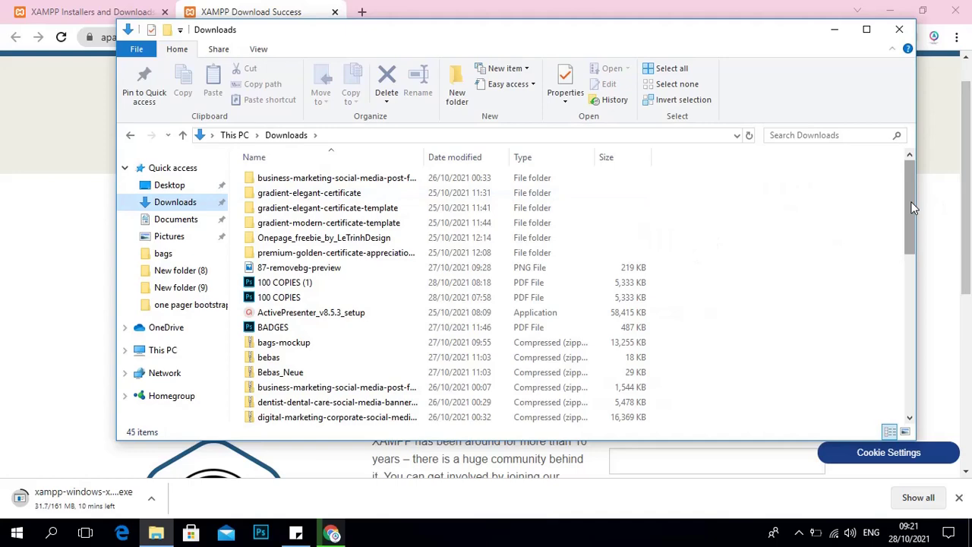
pyautogui.moveTo(910, 202); pyautogui.dragTo(919, 402)
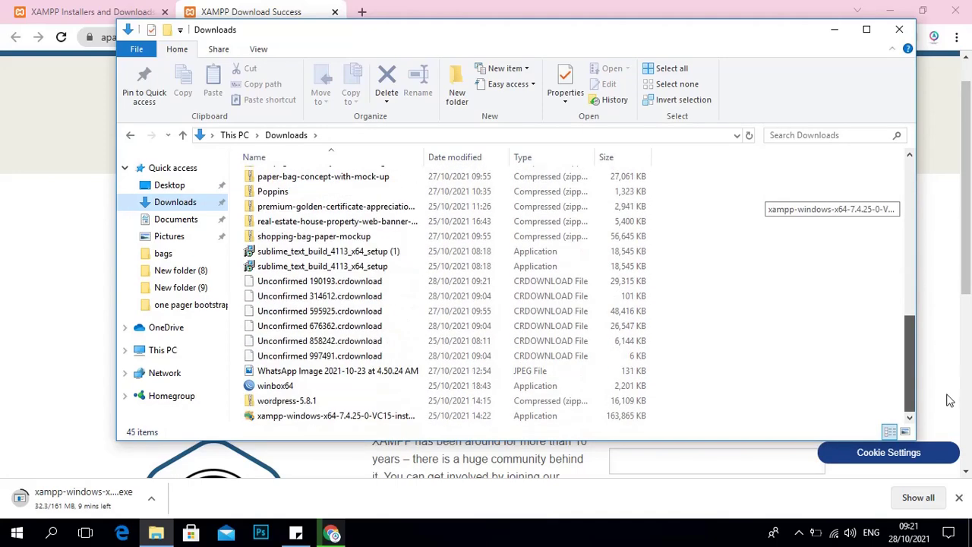
pyautogui.click(372, 416)
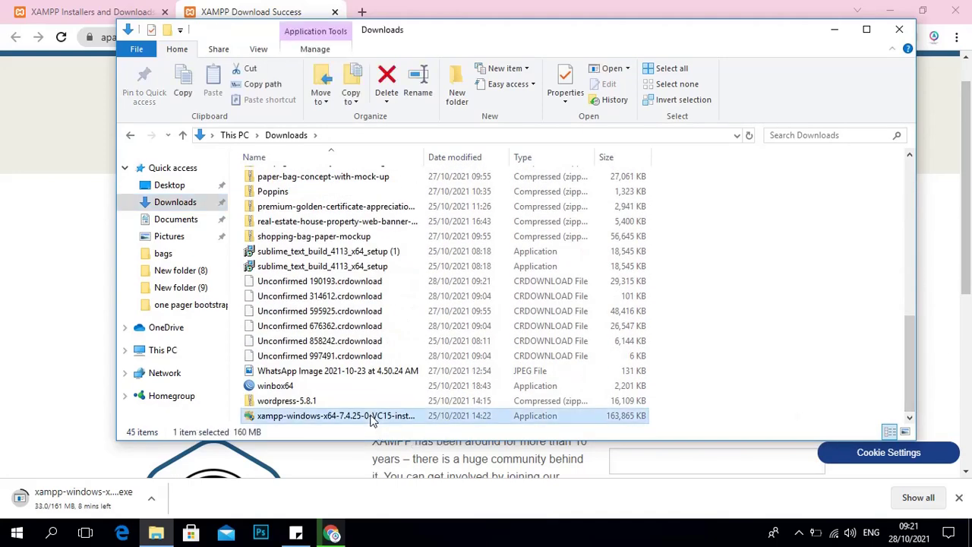
pyautogui.rightClick(373, 420)
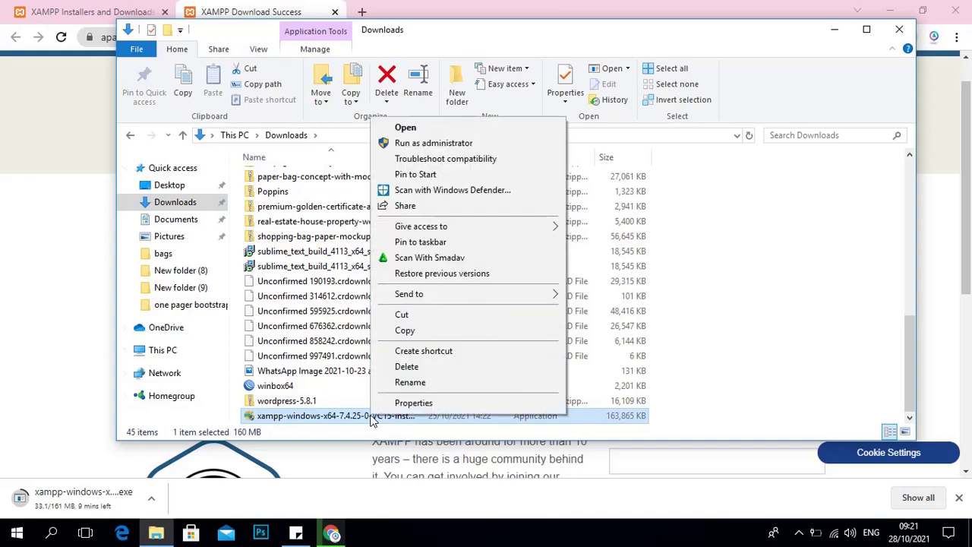
pyautogui.click(405, 331)
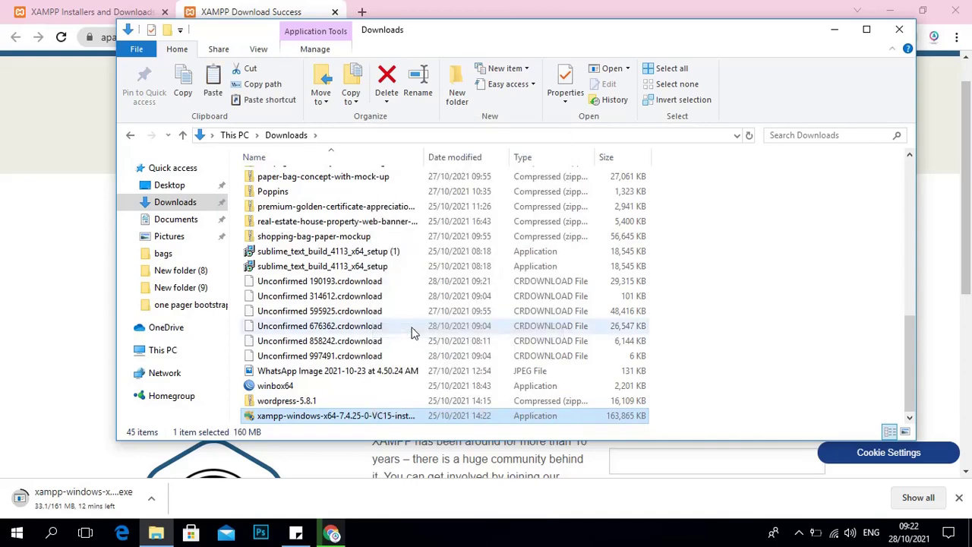
# Paste the installer onto the desktop and run it as administrator
pyautogui.click(835, 29)
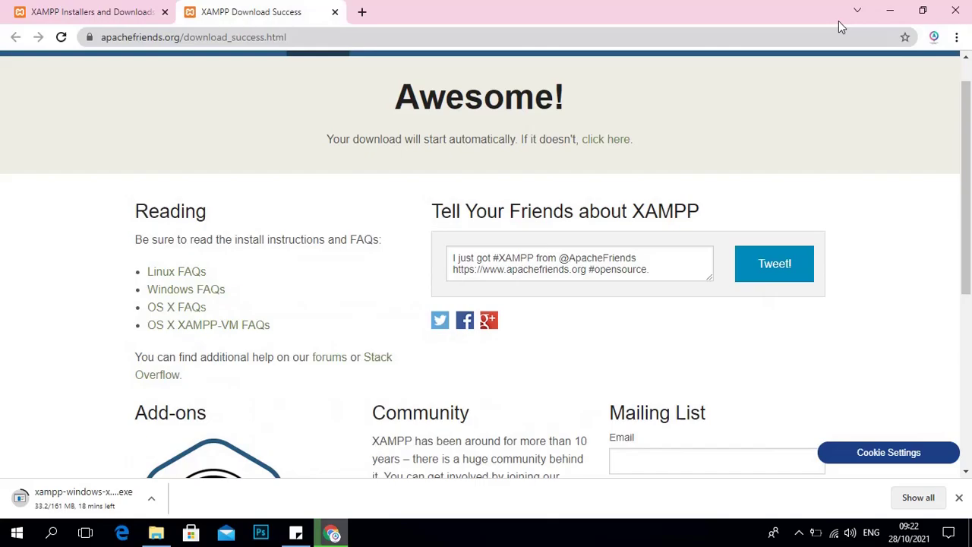
pyautogui.click(889, 10)
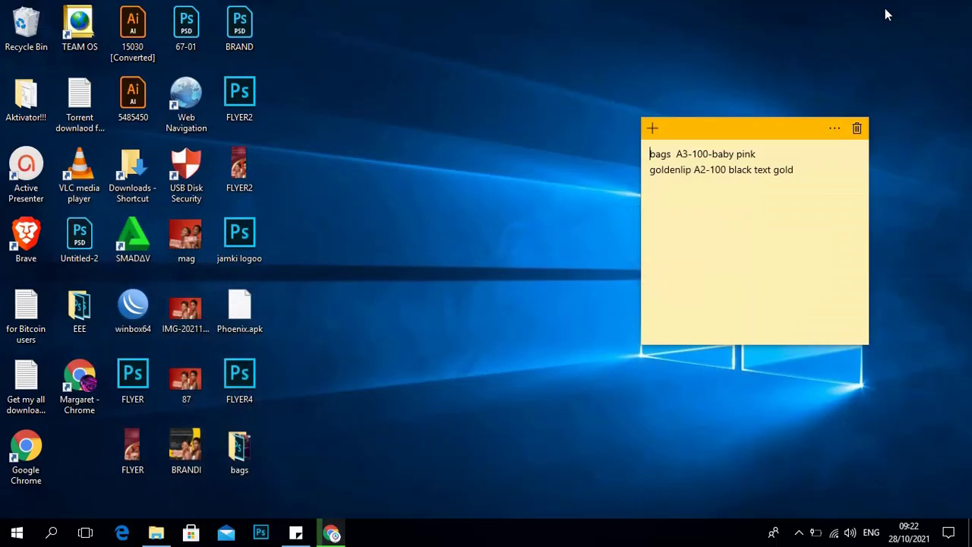
pyautogui.rightClick(417, 112)
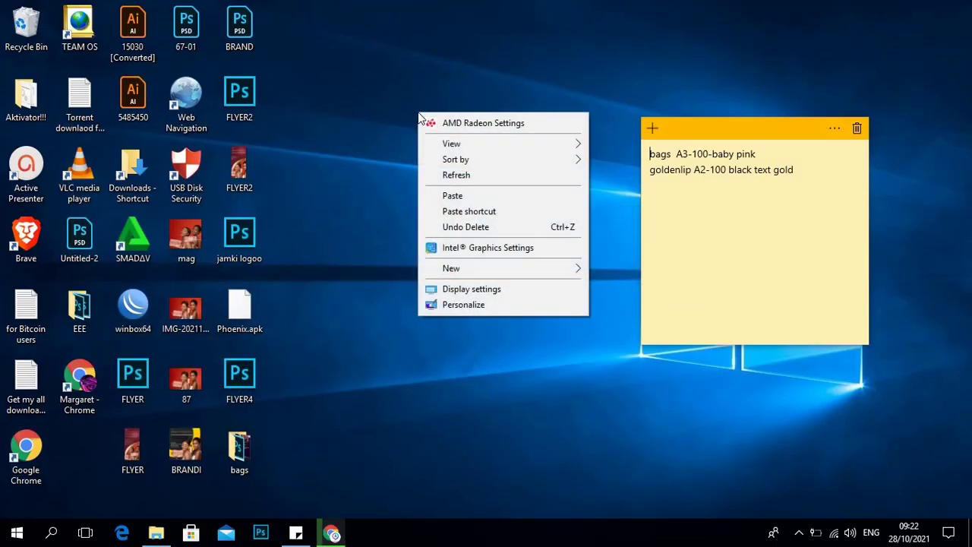
pyautogui.click(473, 197)
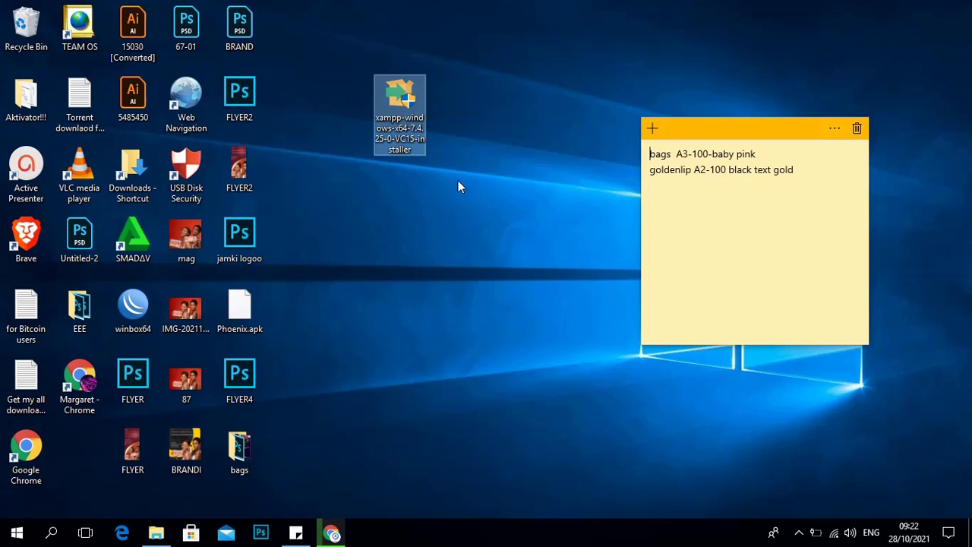
pyautogui.rightClick(401, 102)
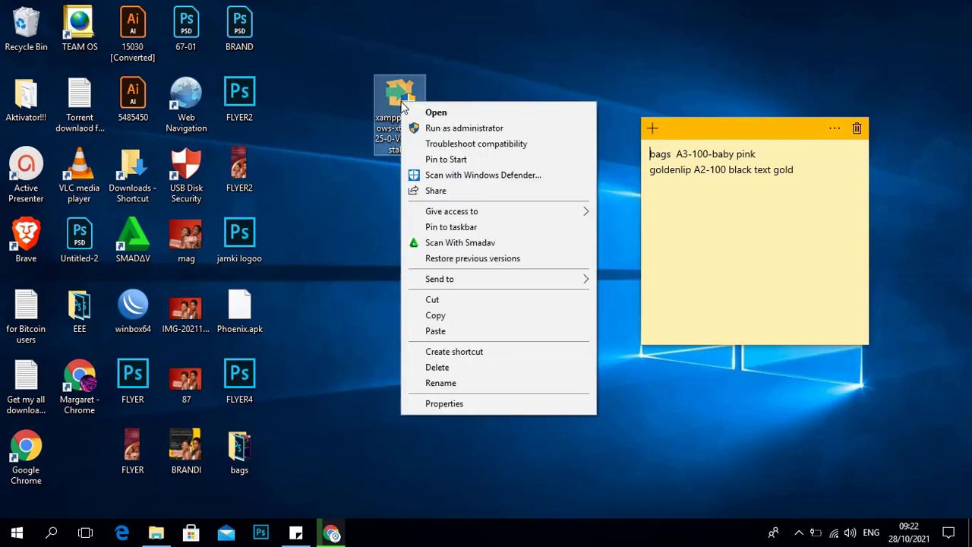
pyautogui.click(464, 131)
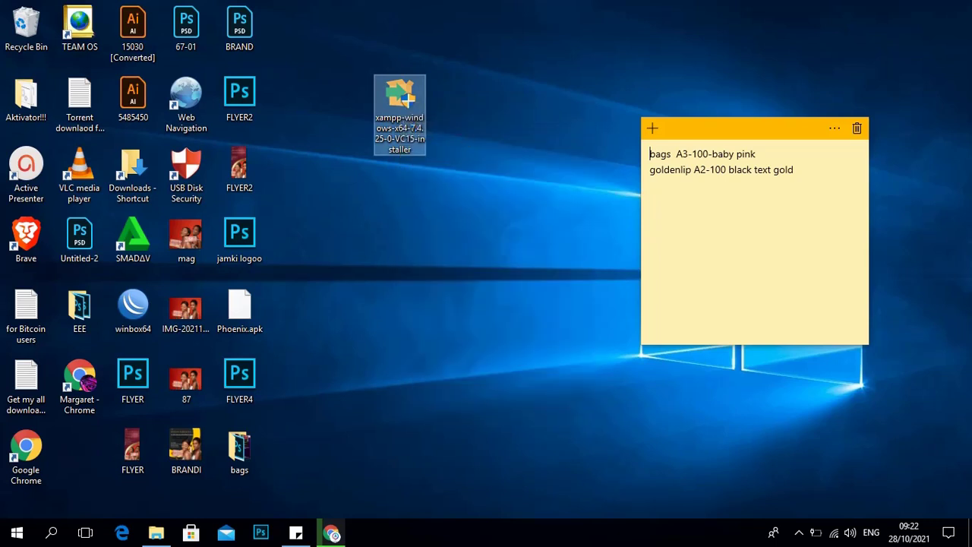
# Dismiss the UAC warning and accept default components, C:\xampp folder and default language
pyautogui.click(413, 368)
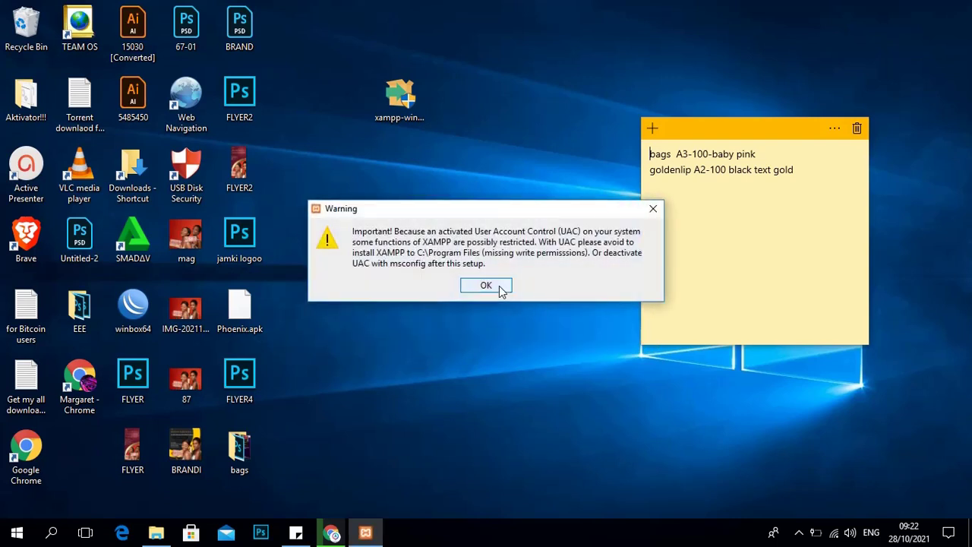
pyautogui.click(486, 286)
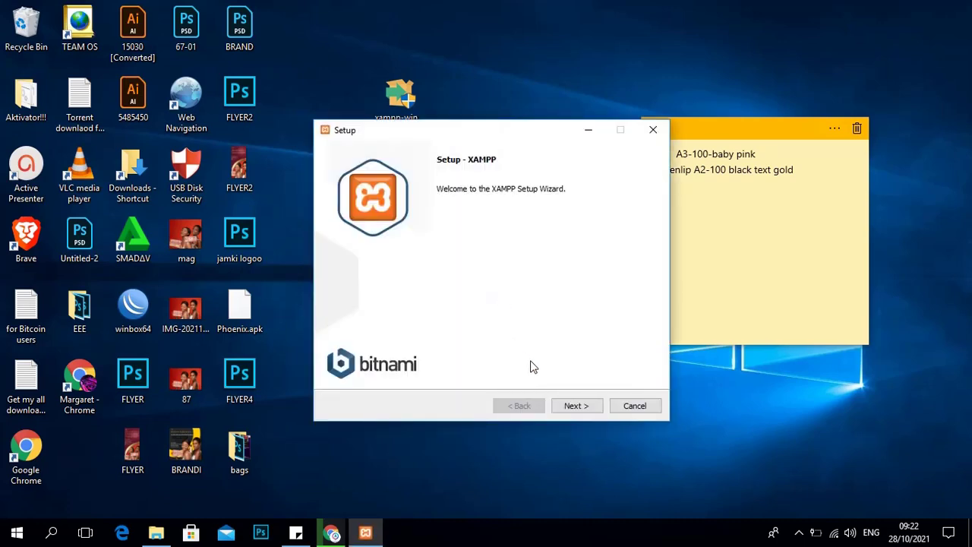
pyautogui.click(577, 406)
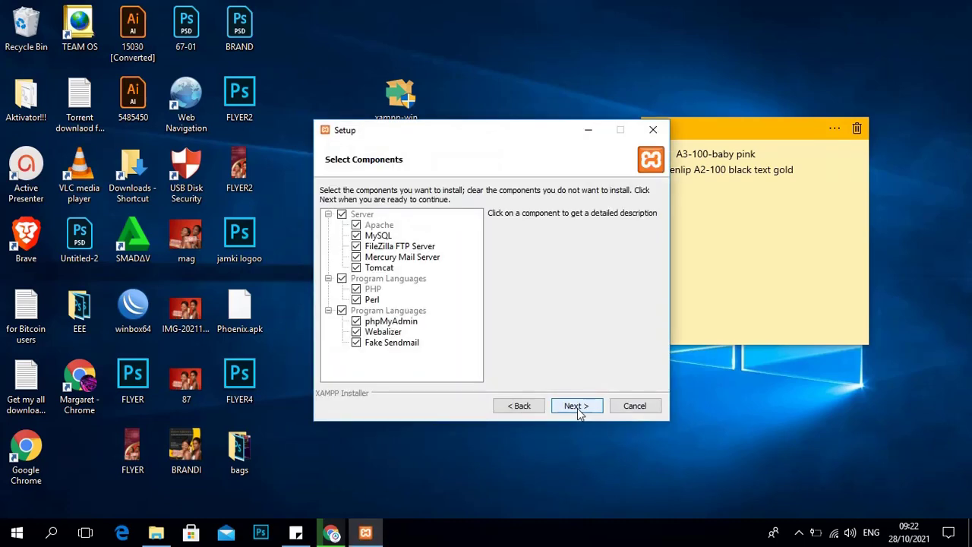
pyautogui.click(578, 405)
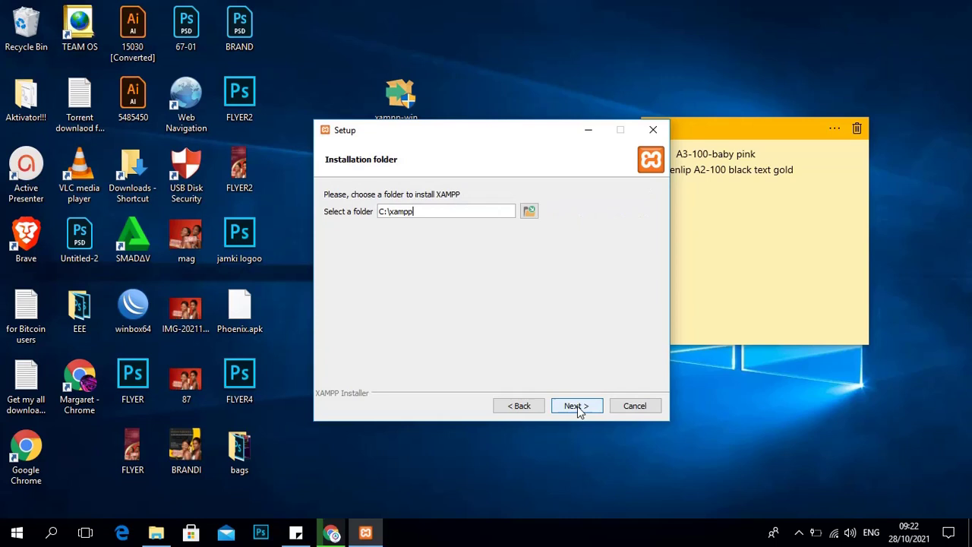
pyautogui.click(577, 406)
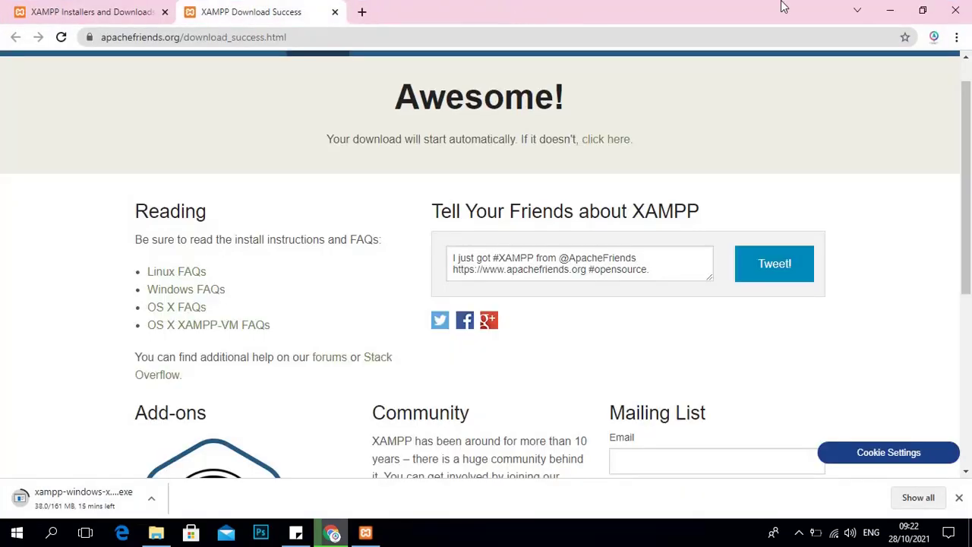
# Minimize Chrome and let XAMPP install until the Apache firewall alert appears
pyautogui.click(890, 9)
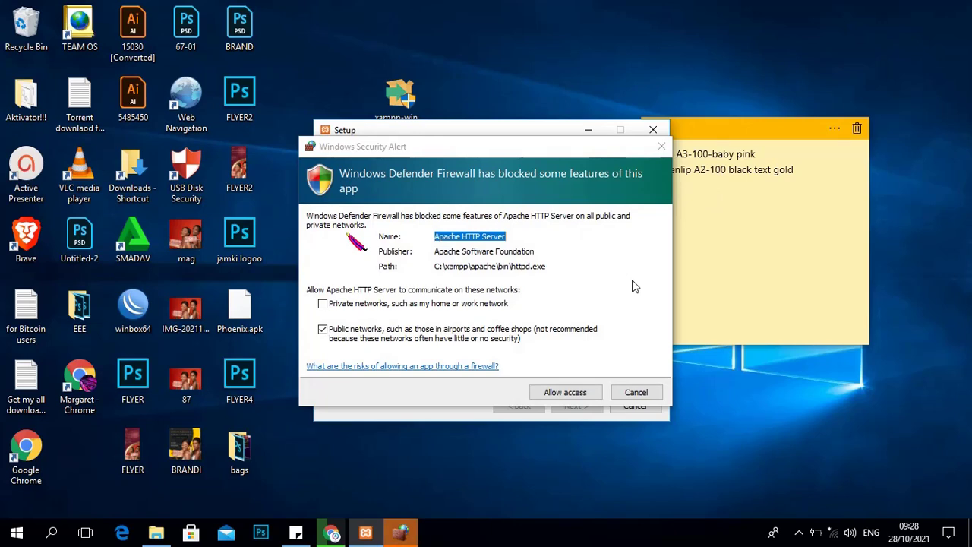
# Allow Apache HTTP Server through the firewall and close the finished wizard
pyautogui.click(565, 392)
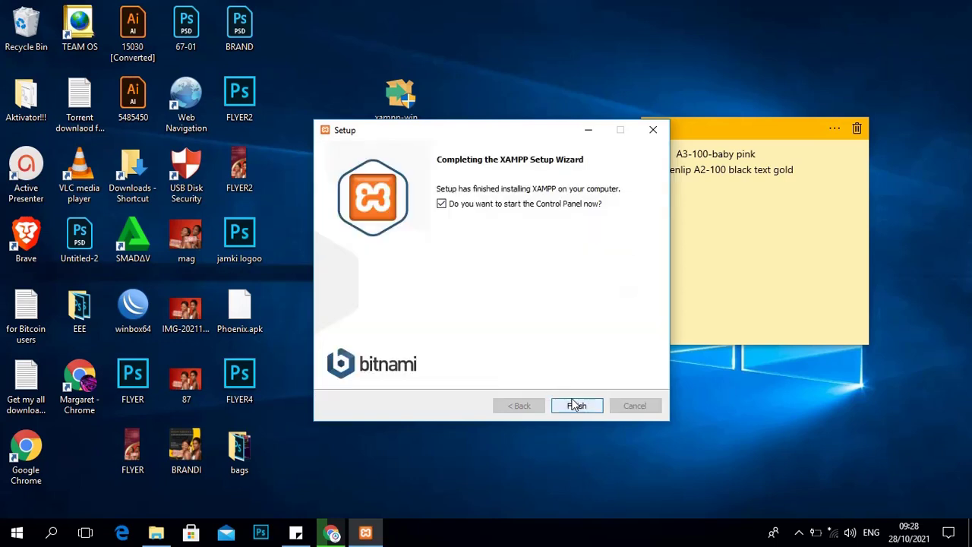
pyautogui.click(577, 405)
pyautogui.click(577, 406)
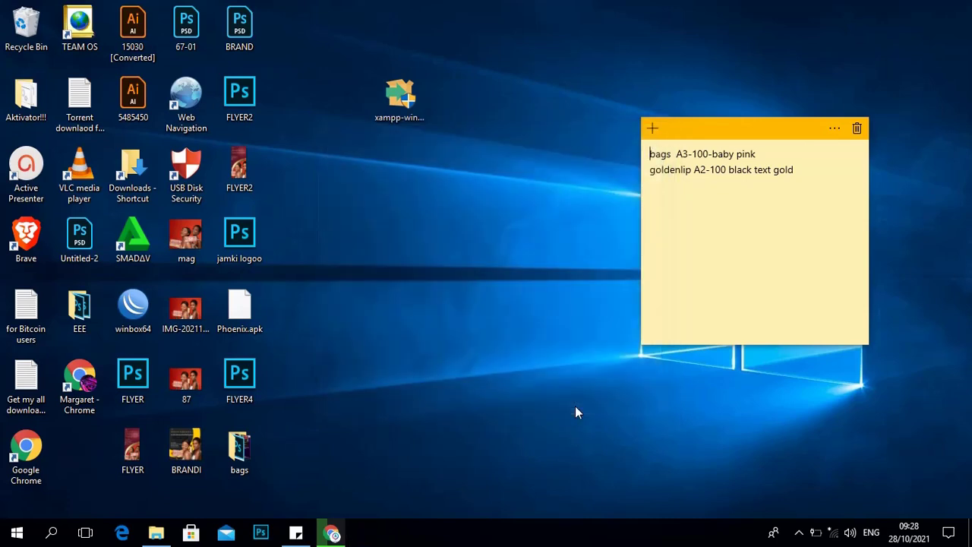